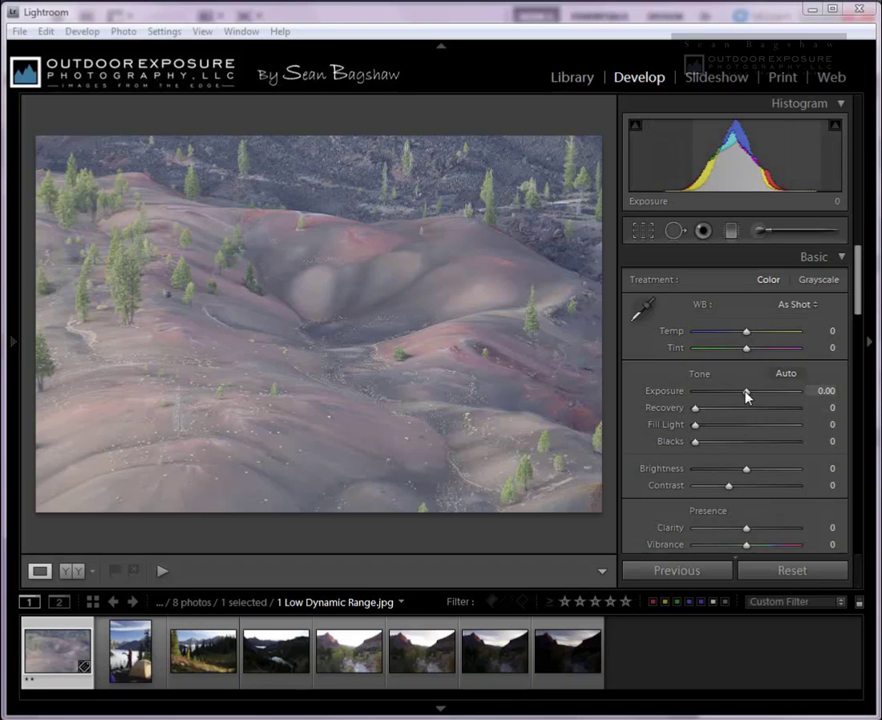
# - Set the dunes photo to +0.35 exposure and blacks 34, then switch to the tent photo
pyautogui.moveTo(746, 394); pyautogui.dragTo(751, 394)
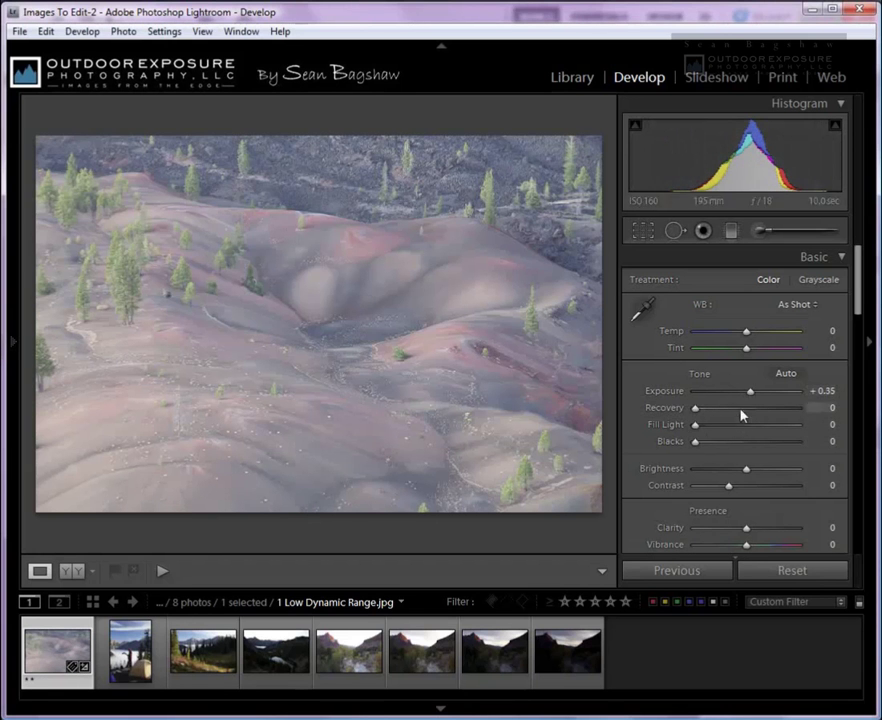
pyautogui.moveTo(696, 442); pyautogui.dragTo(728, 447)
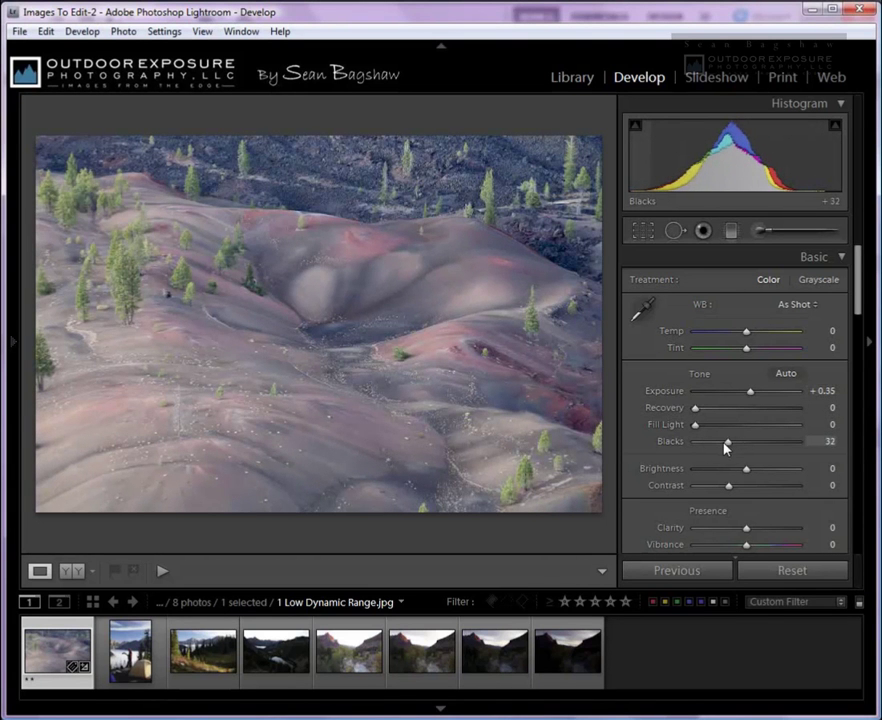
pyautogui.moveTo(727, 447); pyautogui.dragTo(729, 448)
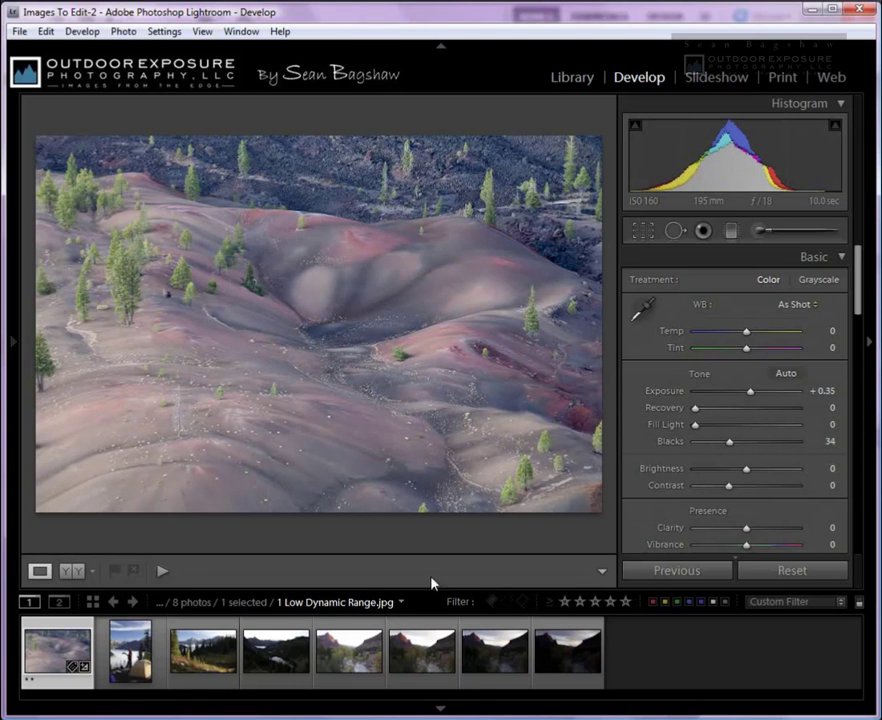
pyautogui.click(121, 660)
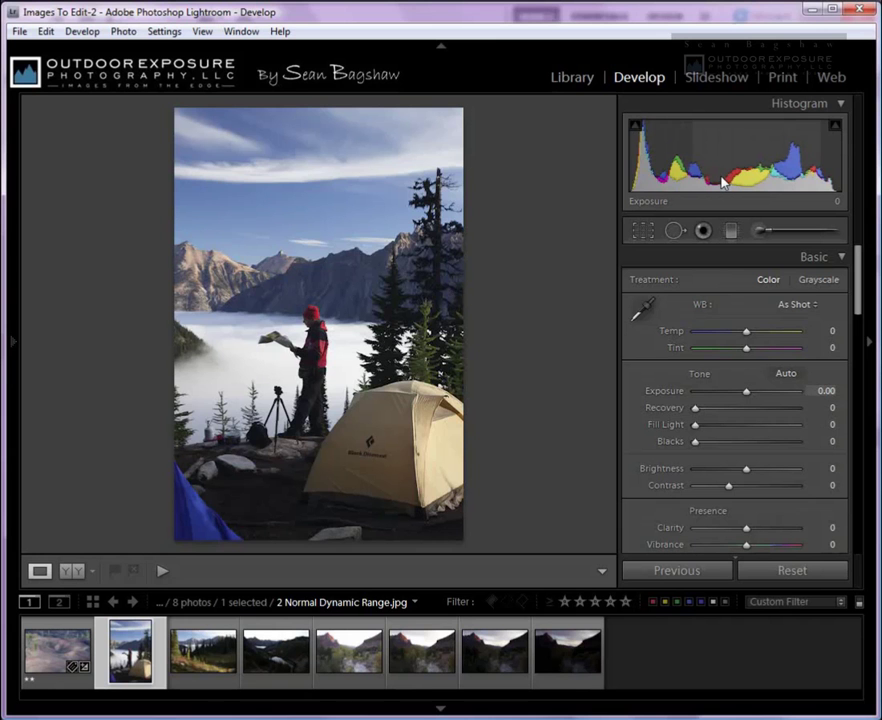
# - Open 3 Recoverable Dynamic Range.jpg, the forest-and-mountains photo, from the filmstrip
pyautogui.click(222, 664)
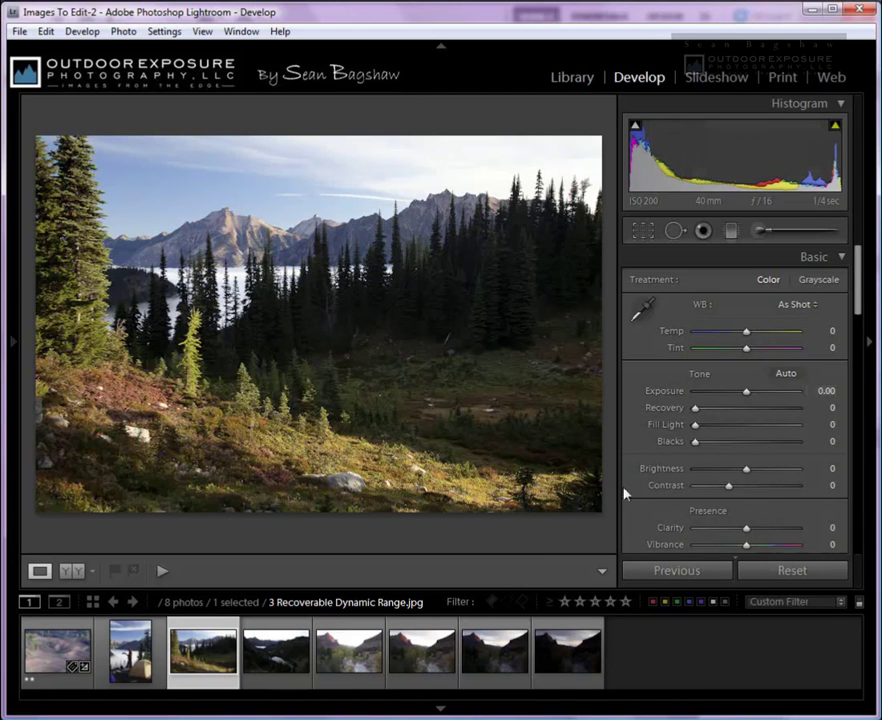
# - Open 5 Neutral Exposure.jpg, the dark lake-and-mountains photo, to check its clipped histogram
pyautogui.click(268, 664)
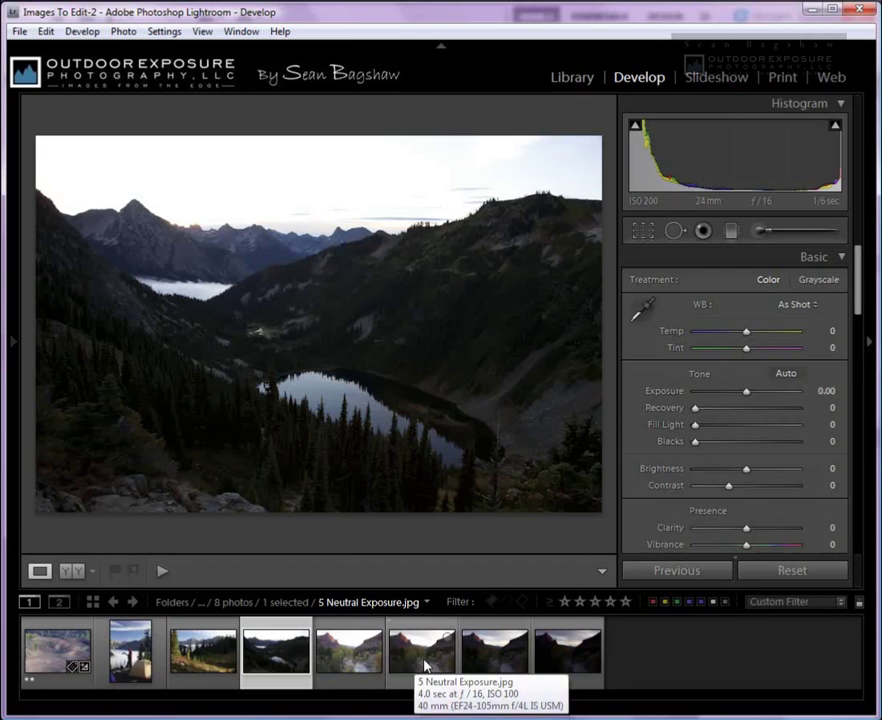
# - Open 6 One Stop Over.jpg, the sunlit canyon-and-river bracket, from the filmstrip
pyautogui.click(424, 666)
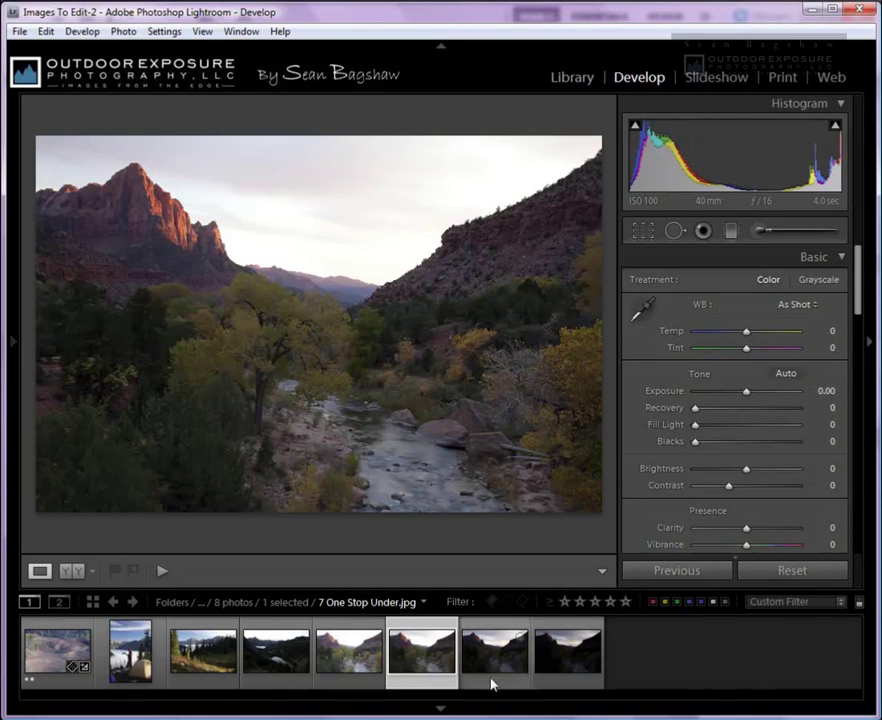
pyautogui.click(350, 655)
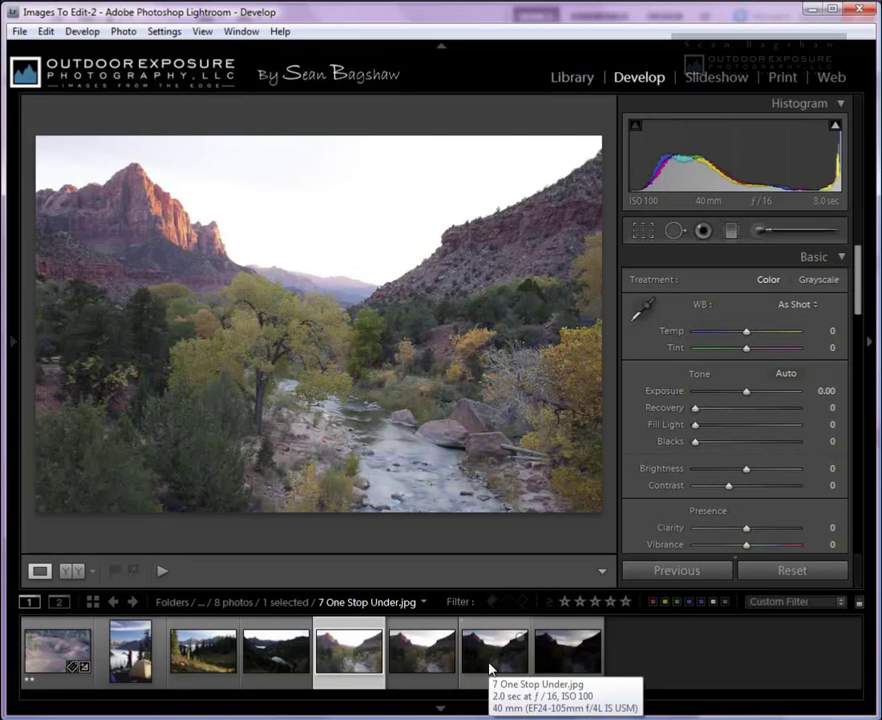
# - Load 7 One Stop Under.jpg to examine its shadow-weighted histogram
pyautogui.click(490, 668)
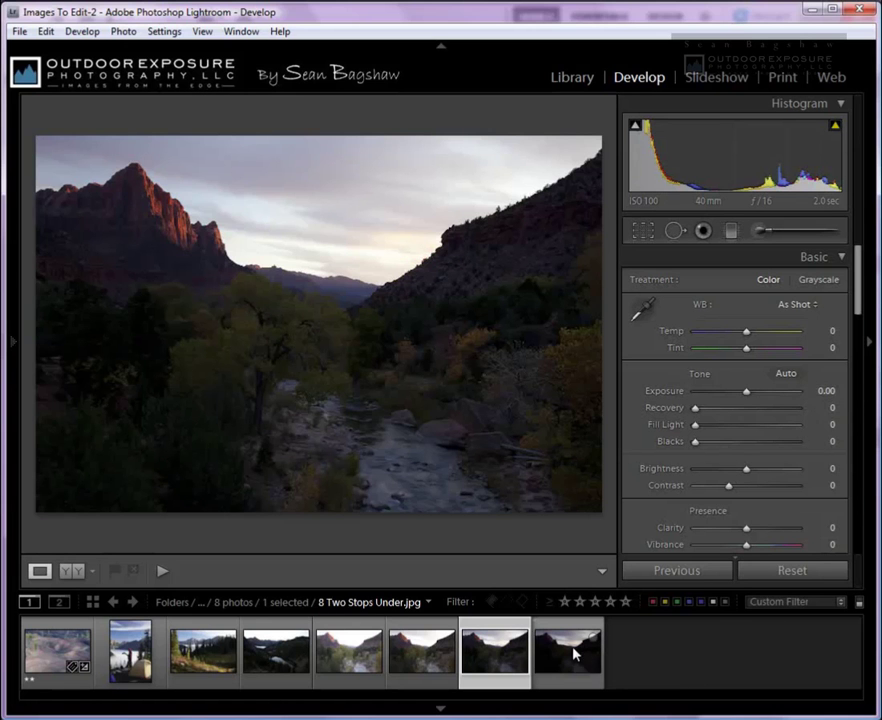
pyautogui.moveTo(567, 651)
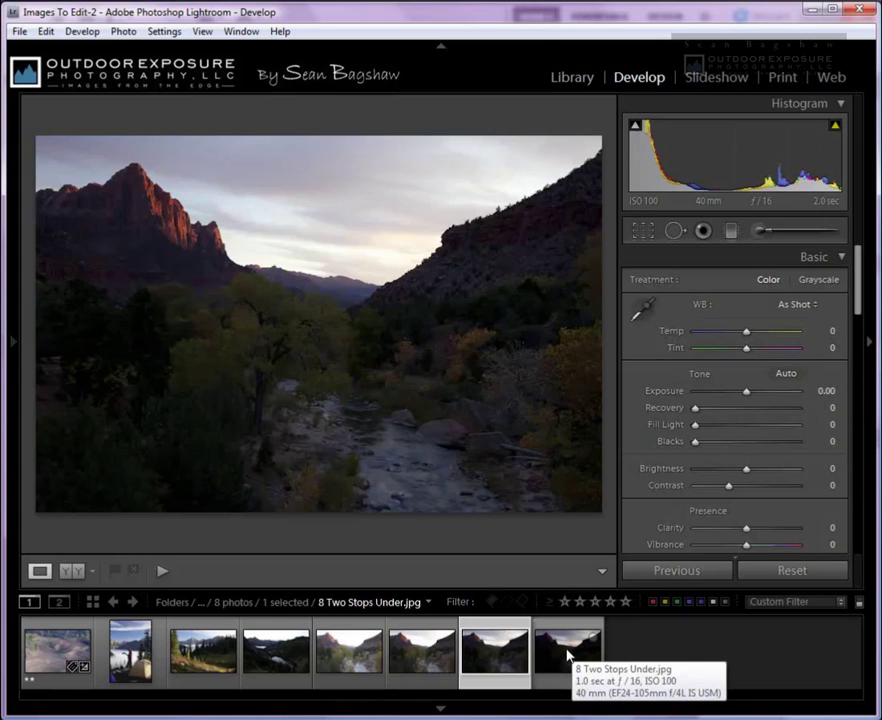
# - Load 8 Two Stops Under.jpg, the darkest bracket, to review its histogram
pyautogui.click(566, 655)
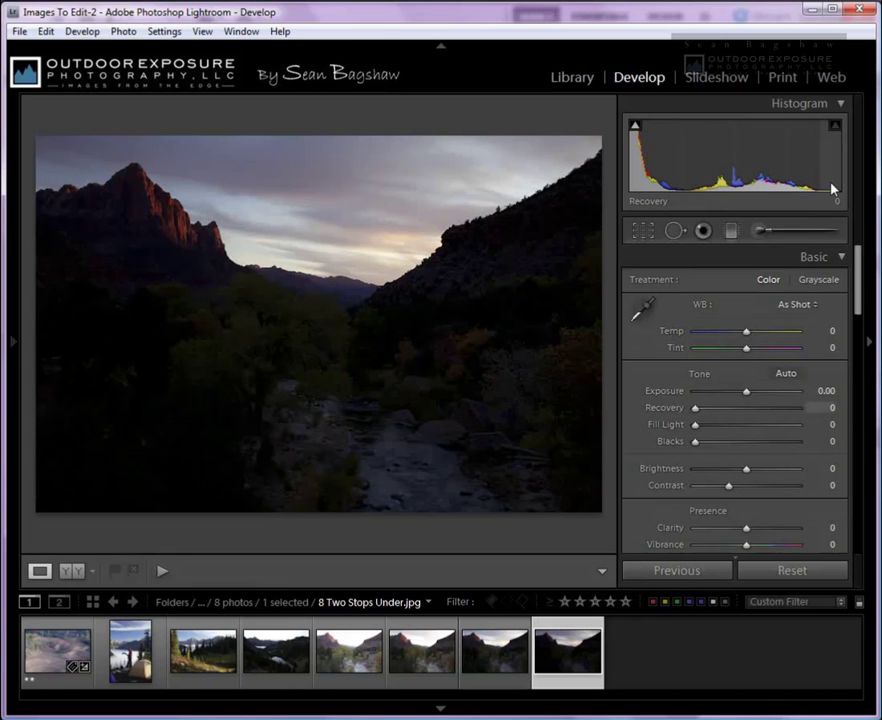
# - Compare histograms across the brightest 8-second, Two Stops Under and One Stop Under exposures
pyautogui.click(362, 665)
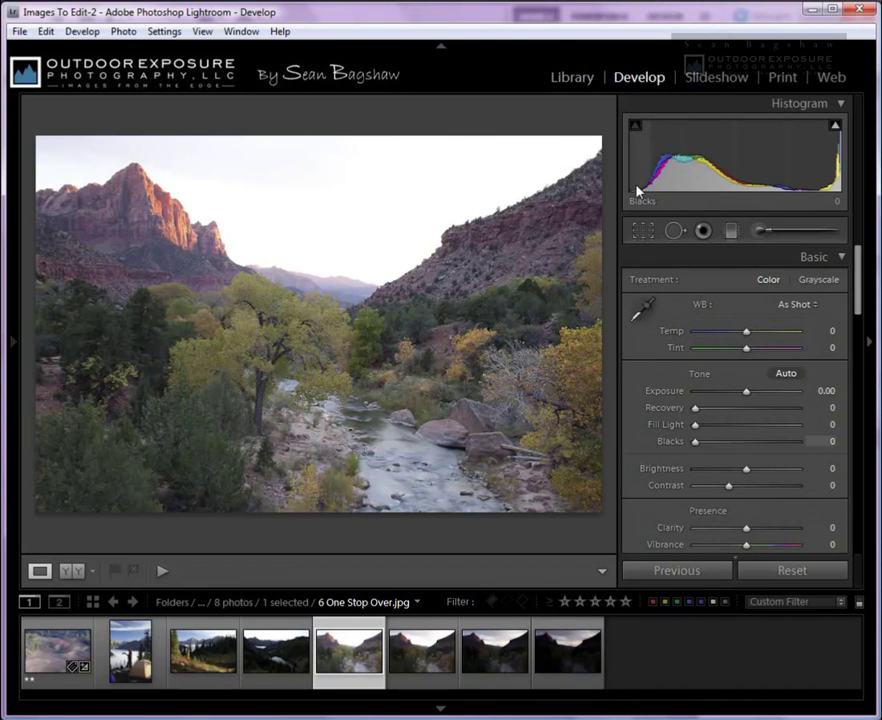
pyautogui.click(585, 668)
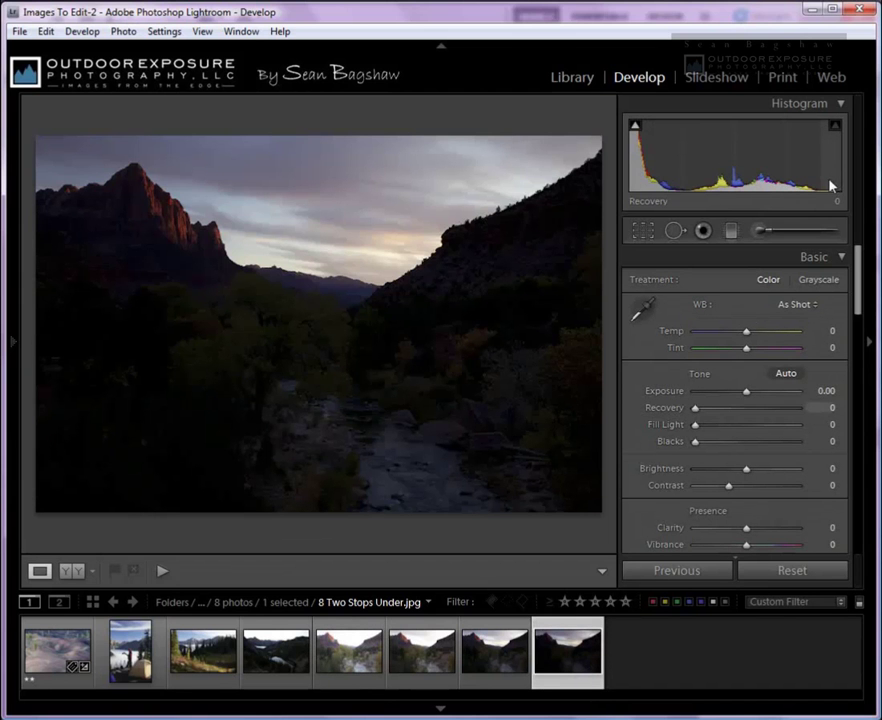
pyautogui.click(487, 672)
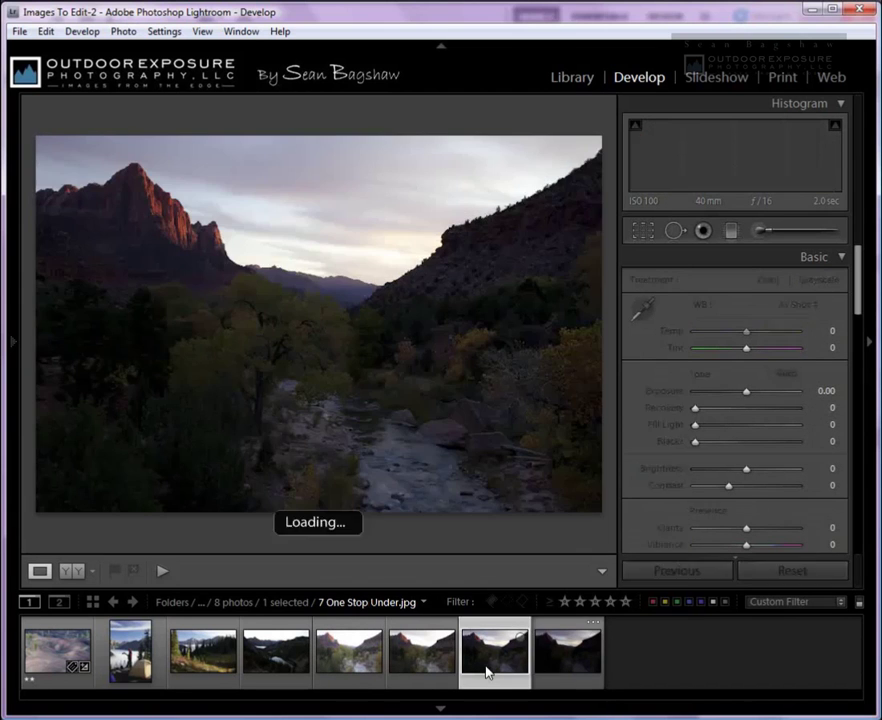
pyautogui.click(432, 670)
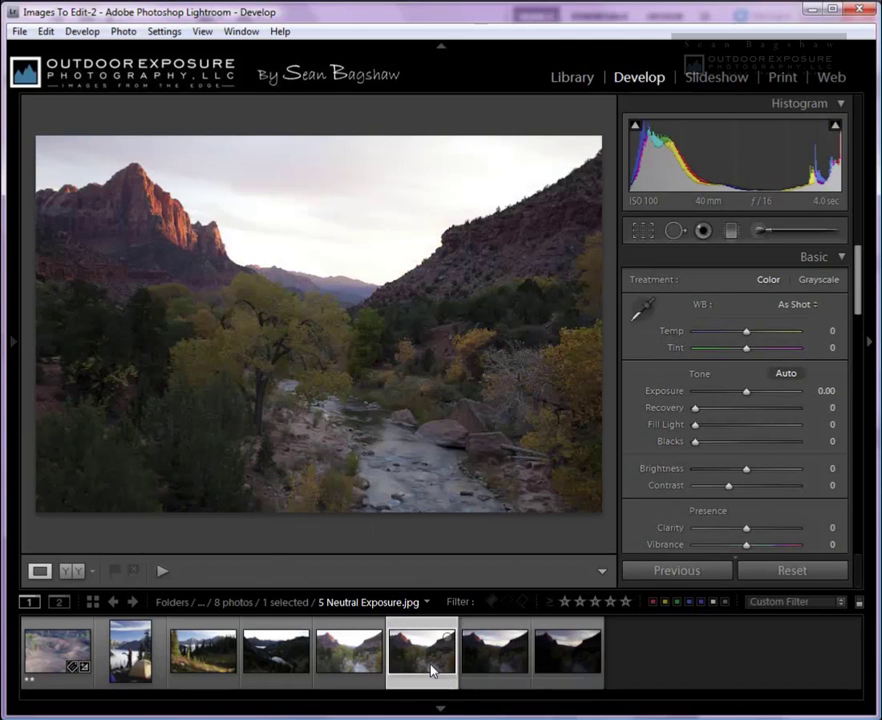